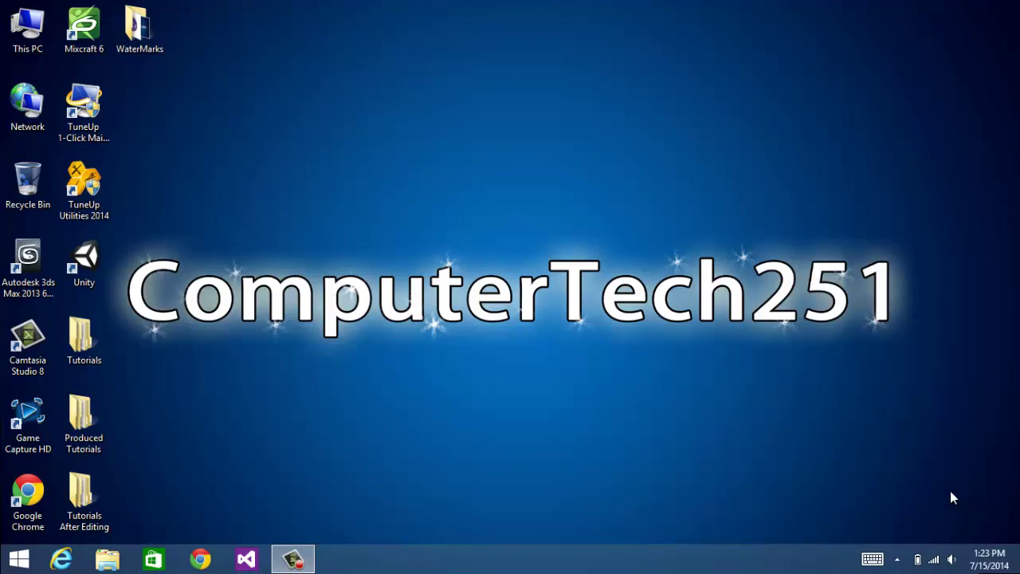
Launch Adobe Photoshop CS6 (64 Bit) from a Start screen search for 'phot'
{"action": "left_click", "coordinate": [898, 560]}
{"action": "left_click", "coordinate": [649, 435]}
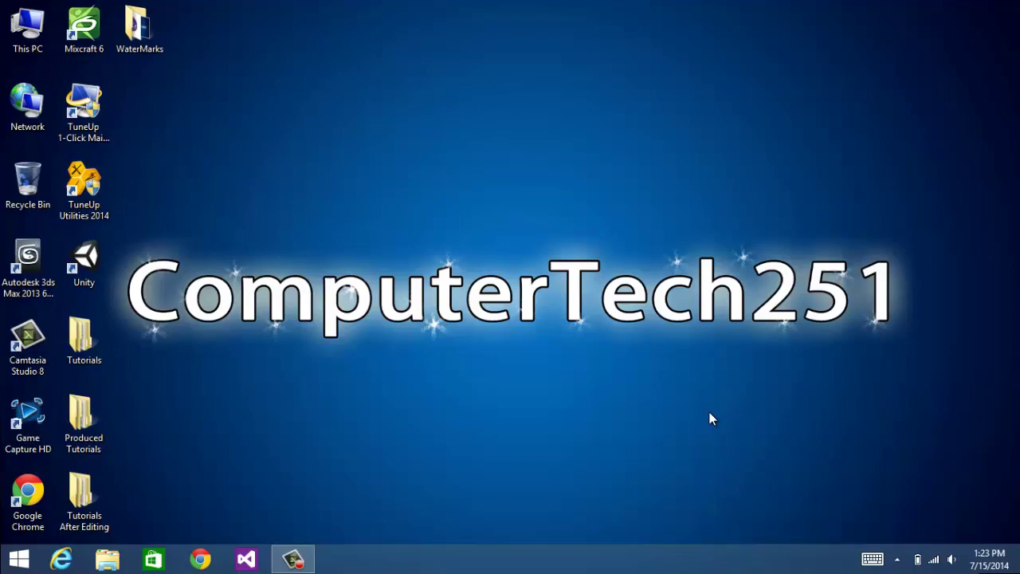
{"action": "key", "text": "super"}
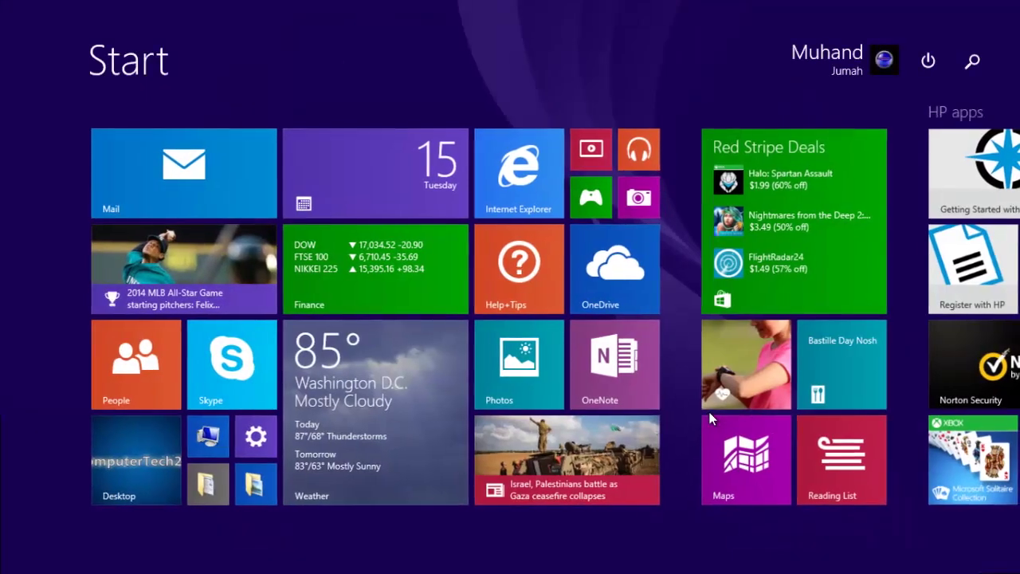
{"action": "type", "text": "photoshop CS6 (64 Bit"}
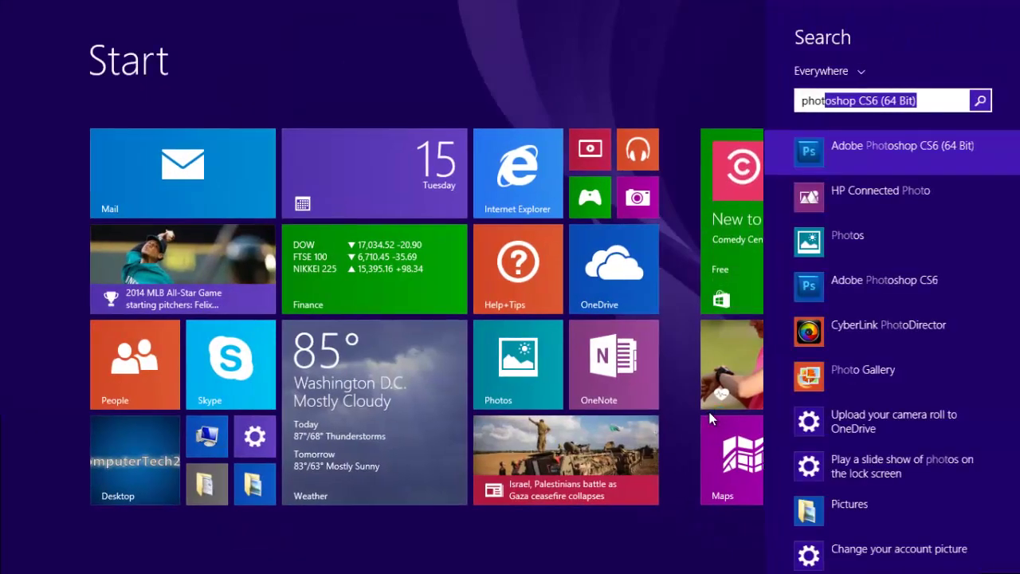
{"action": "key", "text": "Return"}
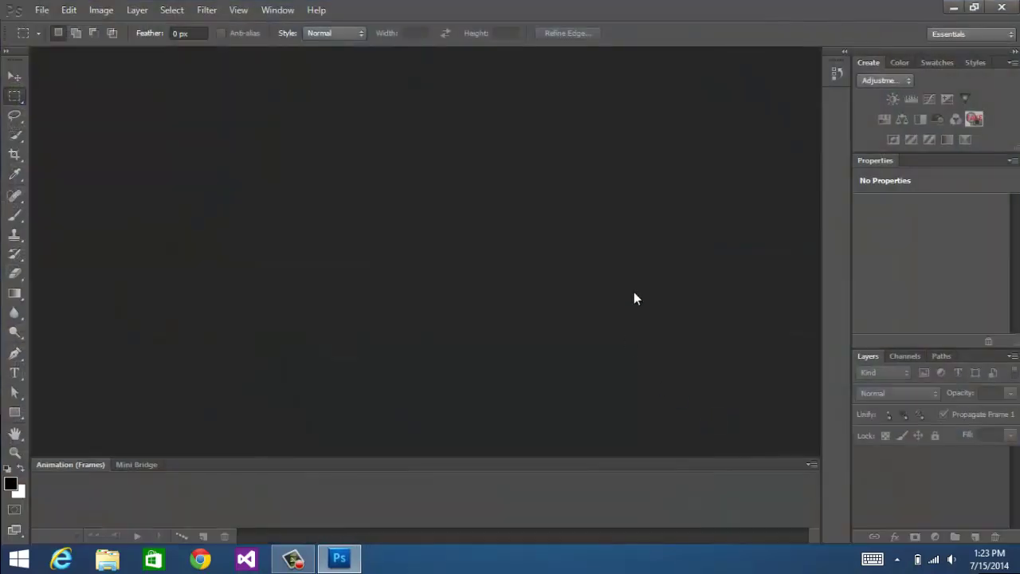
Create a new blank document and paint several black freehand brush strokes, including a triangle
{"action": "key", "text": "ctrl+n"}
{"action": "key", "text": "Escape"}
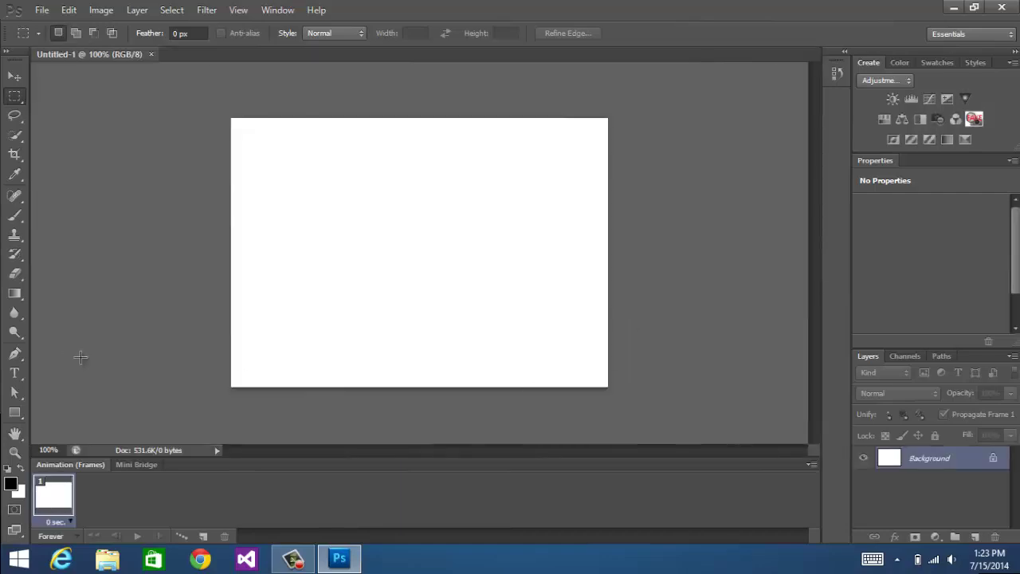
{"action": "key", "text": "b"}
{"action": "left_click_drag", "start_coordinate": [207, 229], "coordinate": [272, 171]}
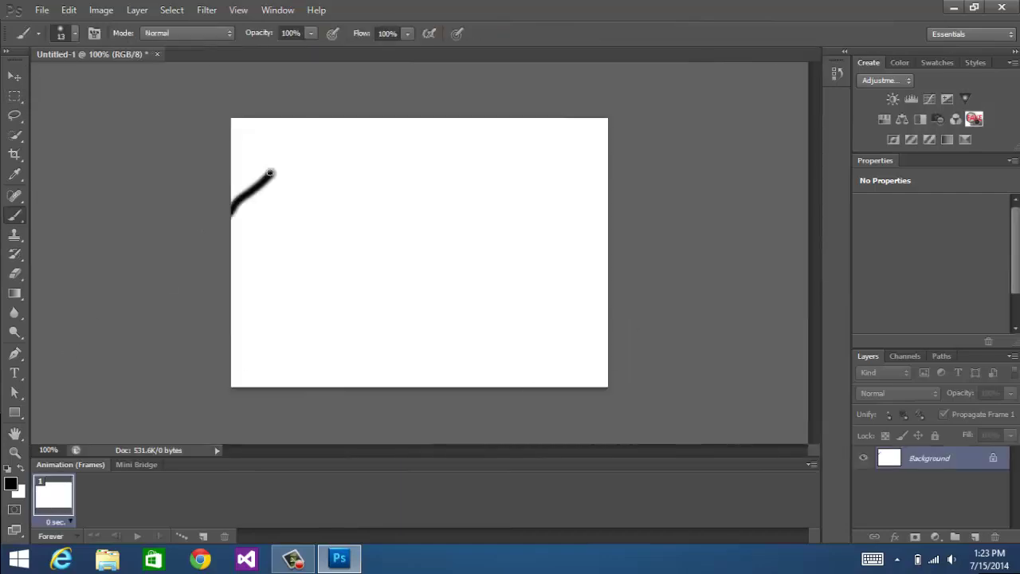
{"action": "left_click_drag", "start_coordinate": [278, 220], "coordinate": [314, 295]}
{"action": "left_click_drag", "start_coordinate": [498, 254], "coordinate": [609, 307]}
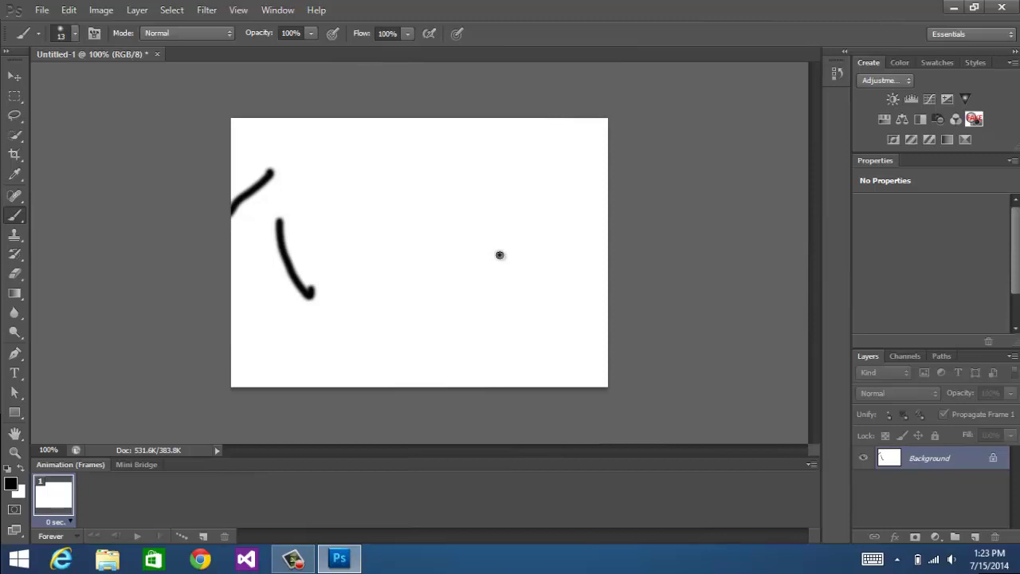
{"action": "mouse_move", "coordinate": [437, 335]}
{"action": "left_mouse_down"}
{"action": "mouse_move", "coordinate": [421, 348]}
{"action": "mouse_move", "coordinate": [566, 333]}
{"action": "mouse_move", "coordinate": [410, 231]}
{"action": "mouse_move", "coordinate": [450, 165]}
{"action": "left_mouse_up"}
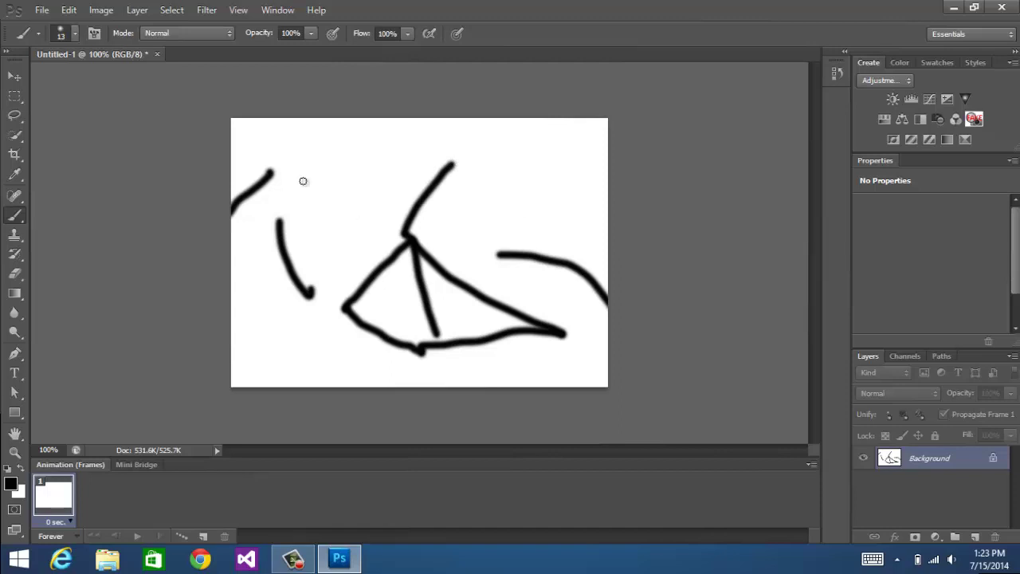
{"action": "left_click_drag", "start_coordinate": [303, 178], "coordinate": [339, 256]}
{"action": "mouse_move", "coordinate": [470, 378]}
{"action": "left_mouse_down"}
{"action": "mouse_move", "coordinate": [251, 375]}
{"action": "mouse_move", "coordinate": [343, 292]}
{"action": "left_mouse_up"}
Undo and redo the last brush stroke with Ctrl+Z
{"action": "key", "text": "ctrl+z"}
{"action": "key", "text": "ctrl+z"}
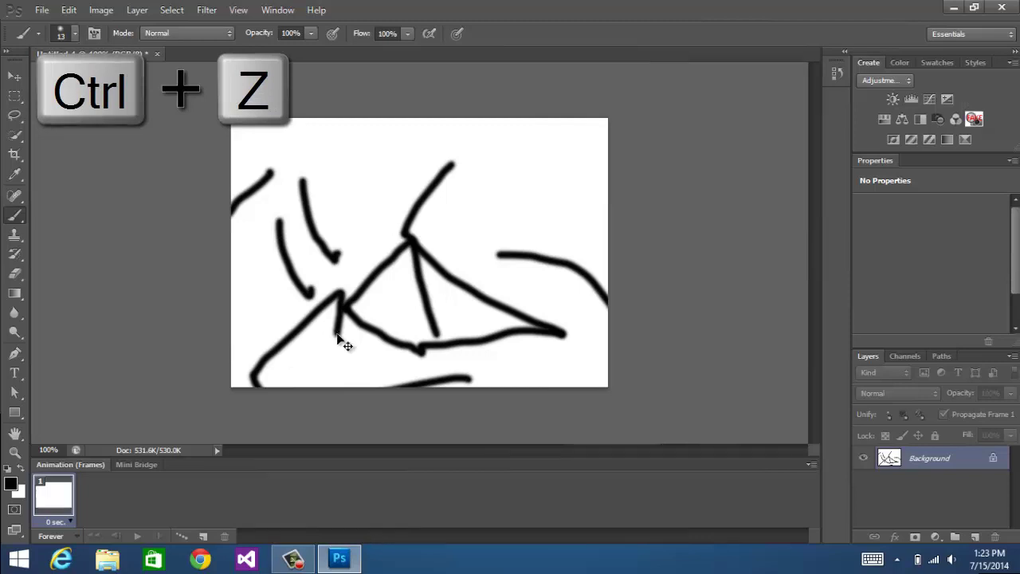
{"action": "key", "text": "ctrl+z"}
{"action": "key", "text": "ctrl+z"}
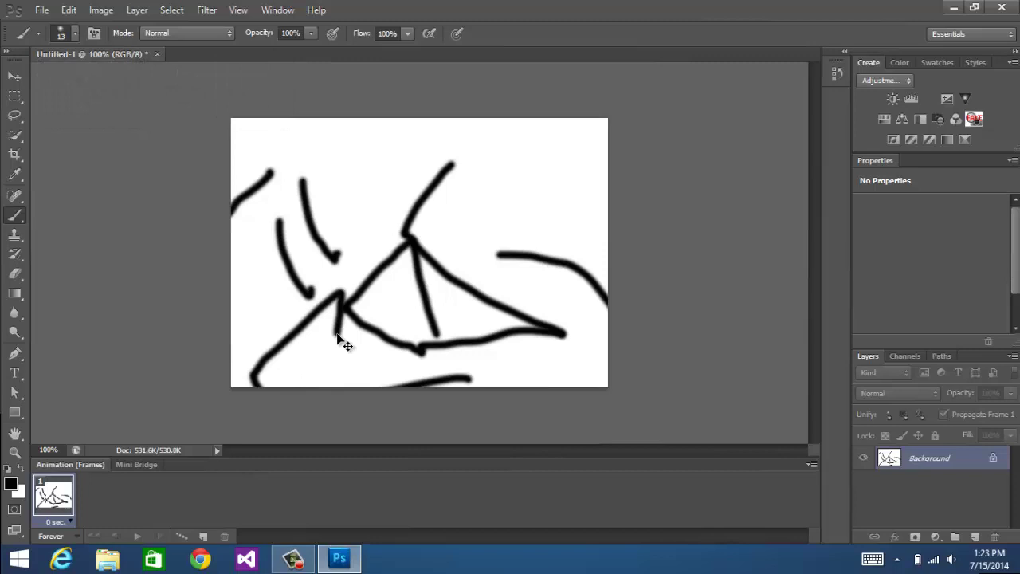
{"action": "key", "text": "ctrl+z"}
{"action": "key", "text": "ctrl+z"}
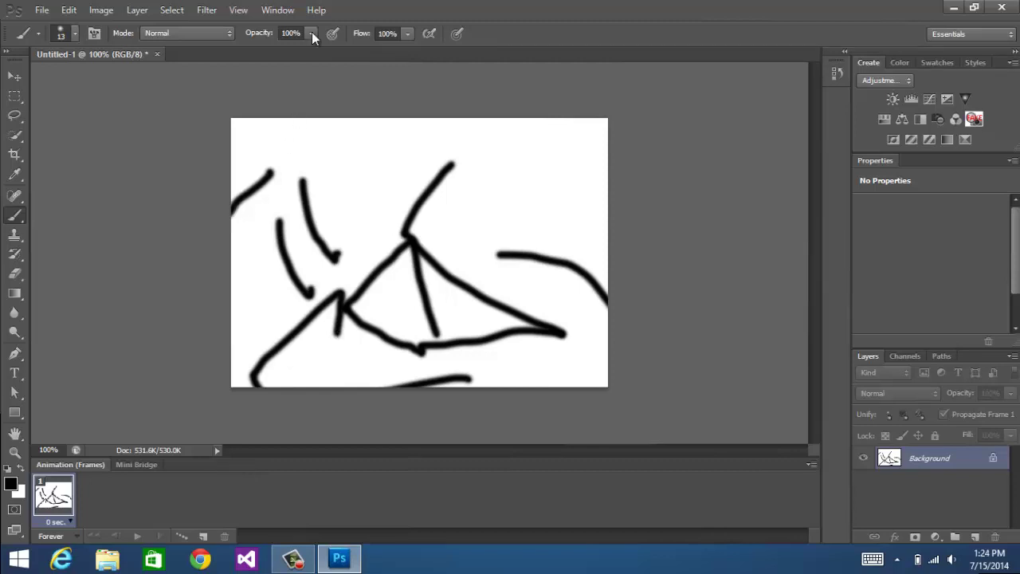
Open the Window menu and close it without choosing a panel
{"action": "left_click", "coordinate": [278, 9]}
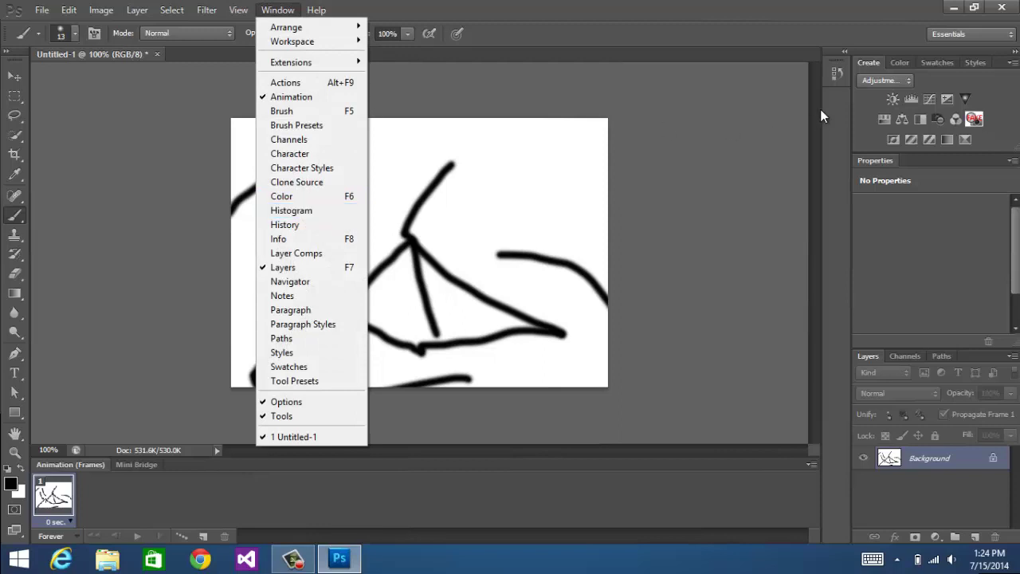
{"action": "left_click", "coordinate": [838, 88]}
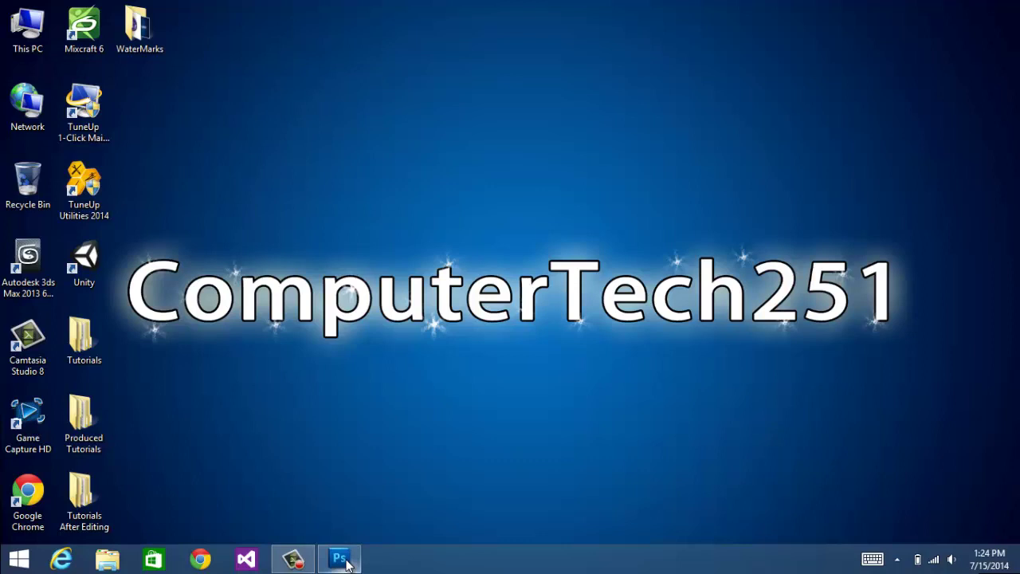
Close Photoshop from its taskbar button without saving the drawing
{"action": "right_click", "coordinate": [346, 563]}
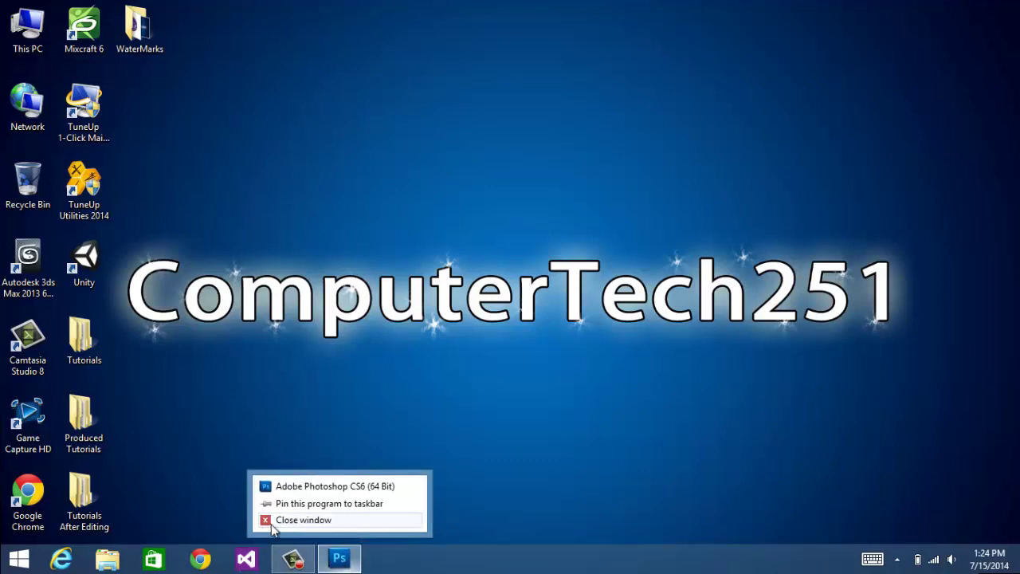
{"action": "left_click", "coordinate": [301, 519]}
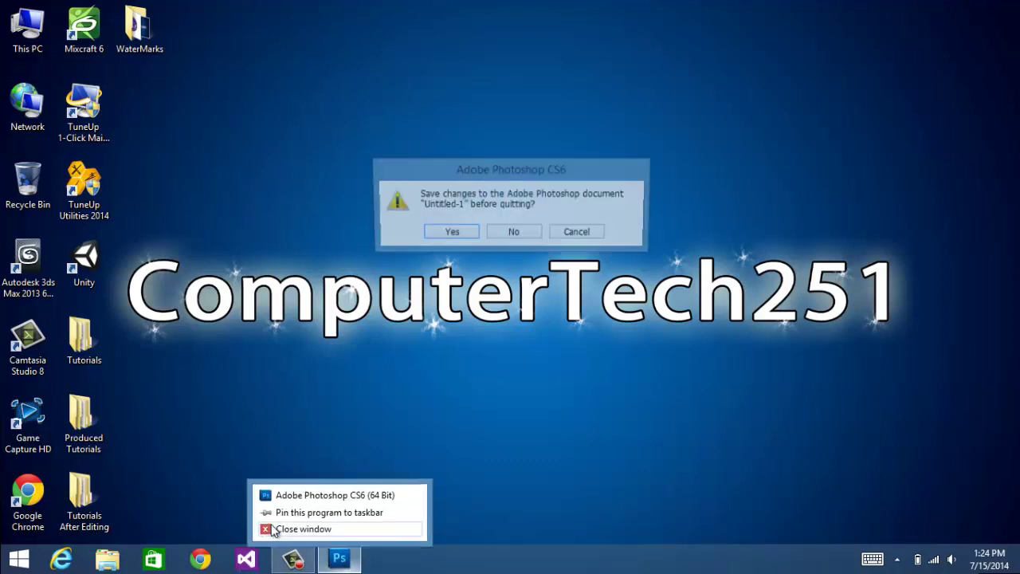
{"action": "left_click", "coordinate": [516, 233]}
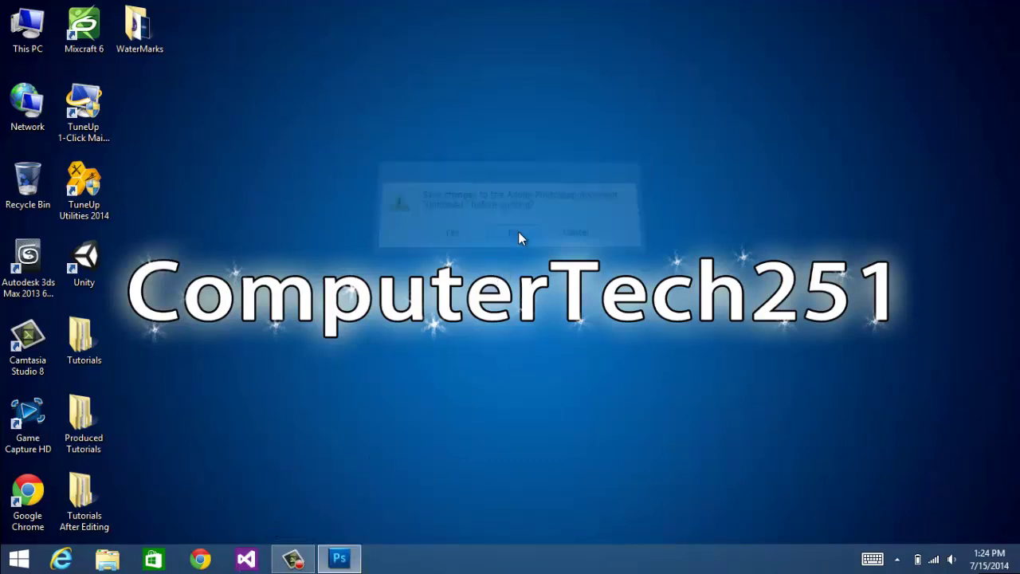
Relaunch Photoshop CS6 from a Start screen search for 'photo'
{"action": "left_click", "coordinate": [5, 566]}
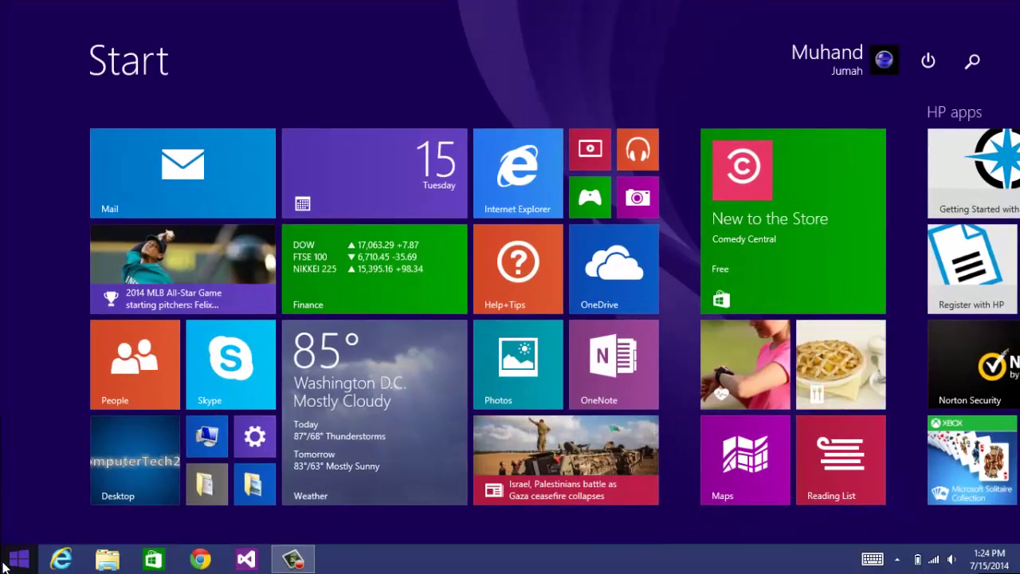
{"action": "type", "text": "photo"}
{"action": "key", "text": "Down"}
{"action": "key", "text": "Return"}
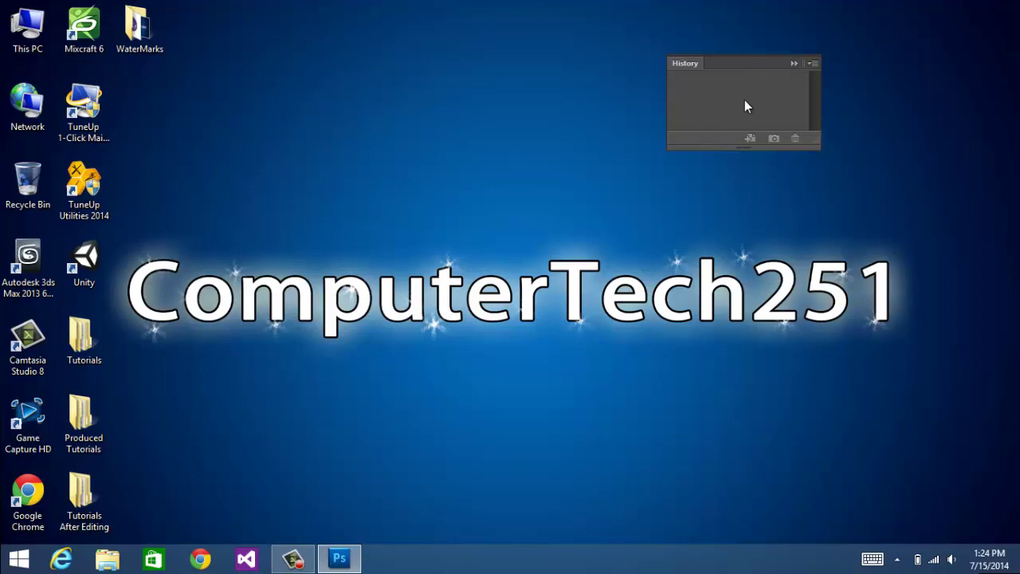
Try bringing the relaunched Photoshop window forward, then close it from the taskbar
{"action": "left_click", "coordinate": [341, 559]}
{"action": "left_click", "coordinate": [341, 560]}
{"action": "left_click", "coordinate": [348, 563]}
{"action": "left_click", "coordinate": [349, 563]}
{"action": "left_click", "coordinate": [348, 563]}
{"action": "left_click", "coordinate": [348, 563]}
{"action": "left_click", "coordinate": [348, 563]}
{"action": "right_click", "coordinate": [349, 563]}
{"action": "left_click", "coordinate": [505, 399]}
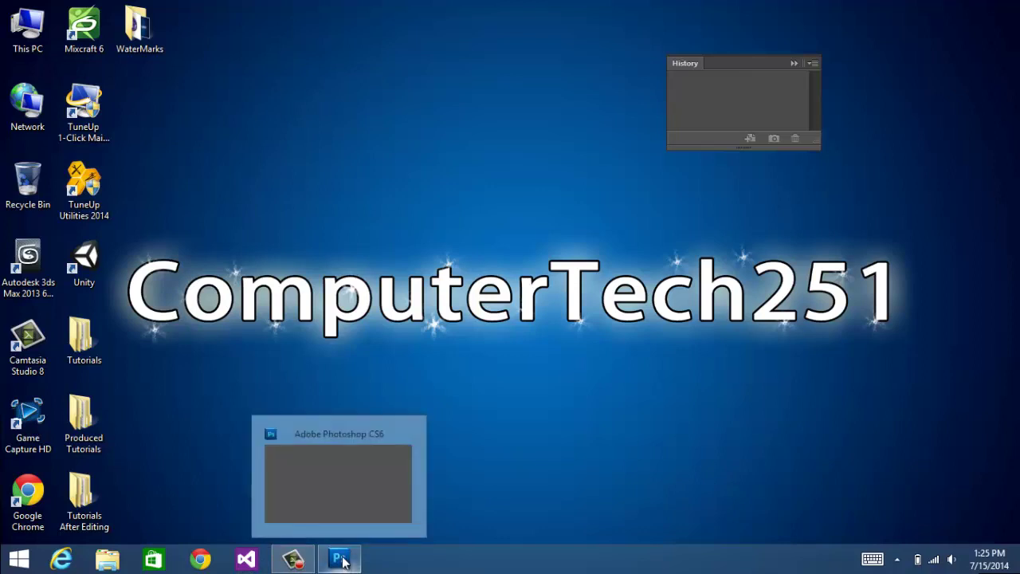
{"action": "right_click", "coordinate": [345, 565]}
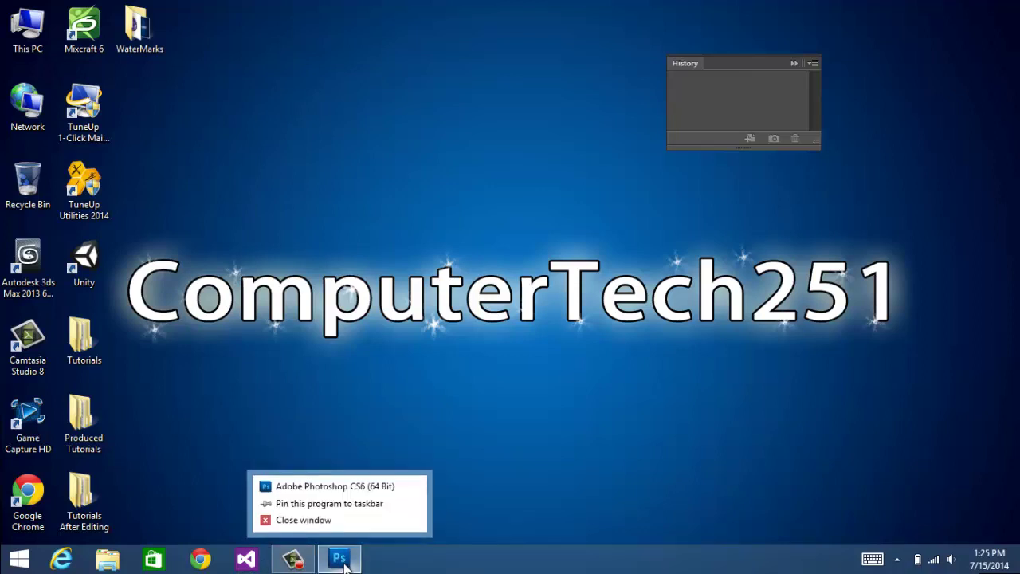
{"action": "left_click", "coordinate": [319, 520]}
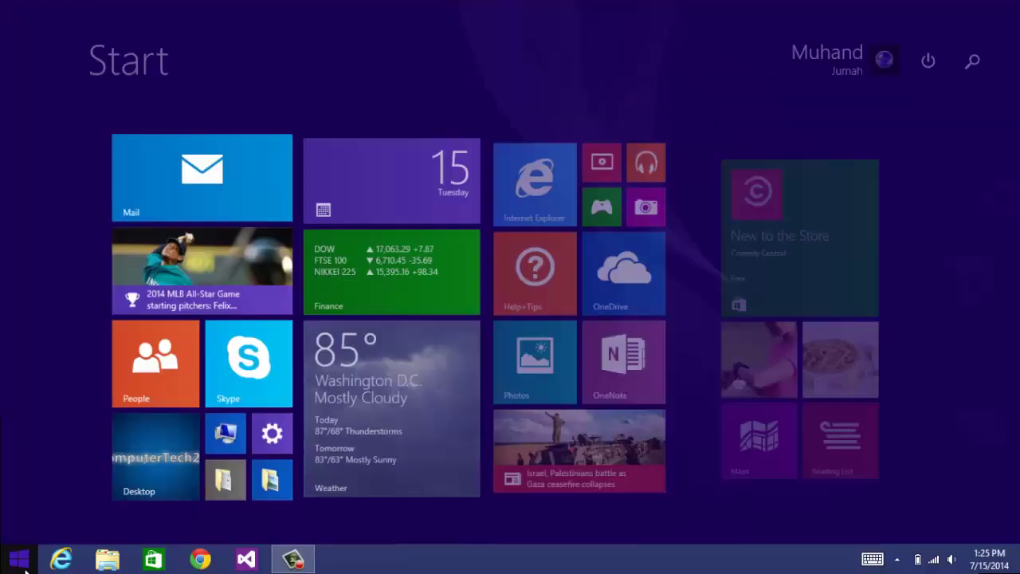
Relaunch Photoshop CS6 from Start search 'Photo' holding Ctrl+Alt+Shift to reset preferences
{"action": "left_click", "coordinate": [23, 562]}
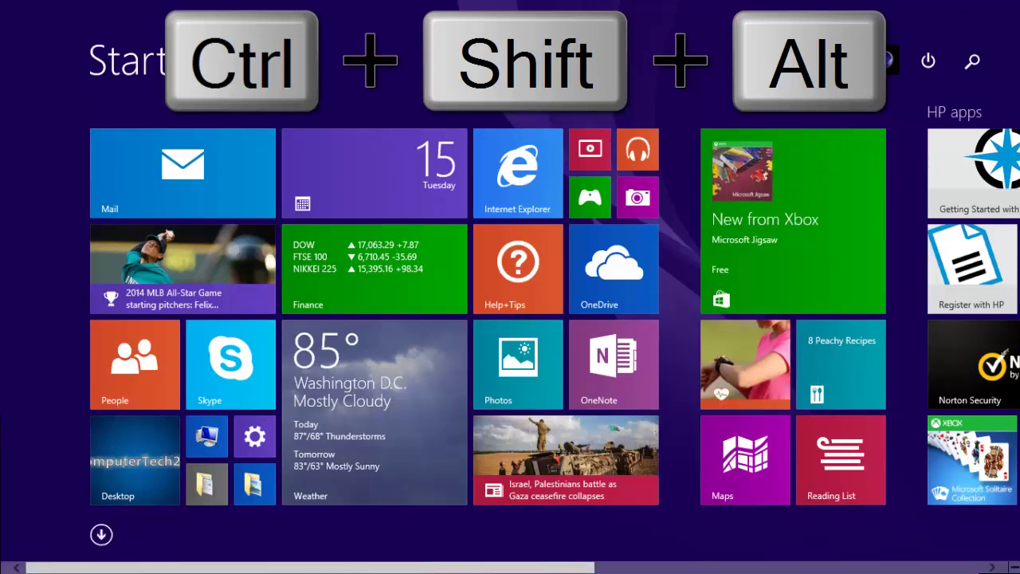
{"action": "left_click", "coordinate": [995, 67]}
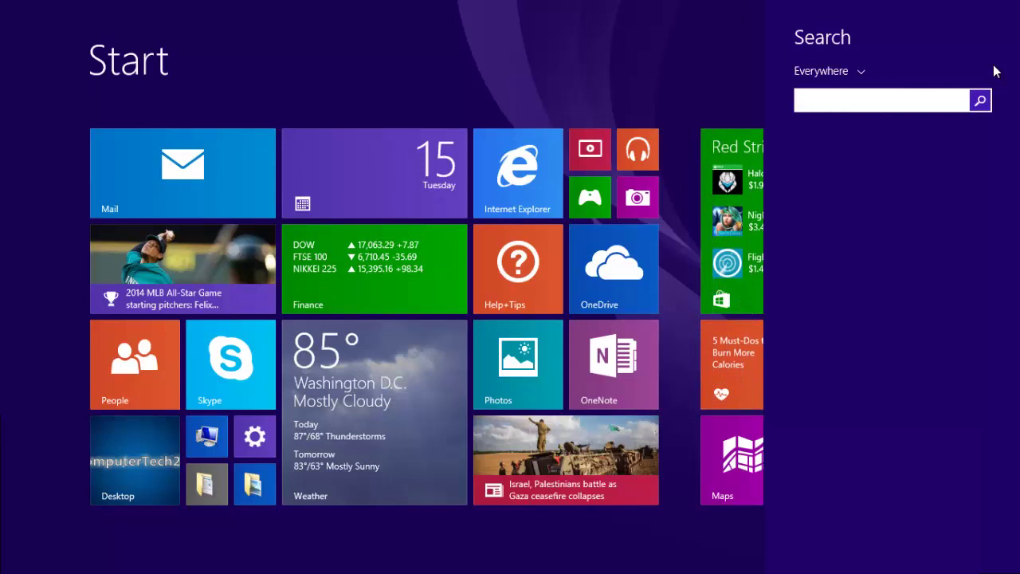
{"action": "type", "text": "Photoshop CS6 (64 Bit"}
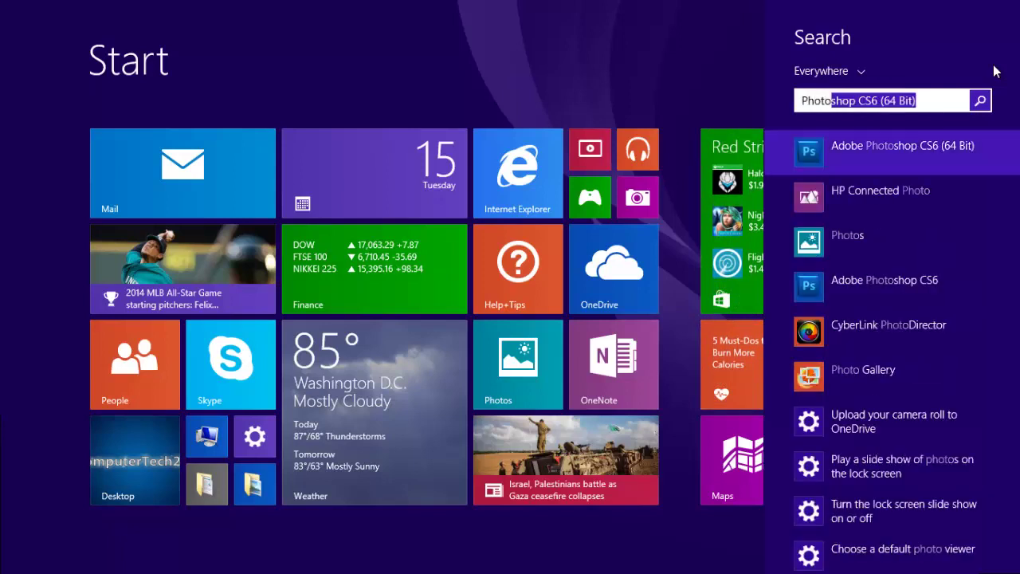
{"action": "key", "text": "ctrl+alt+shift+Return"}
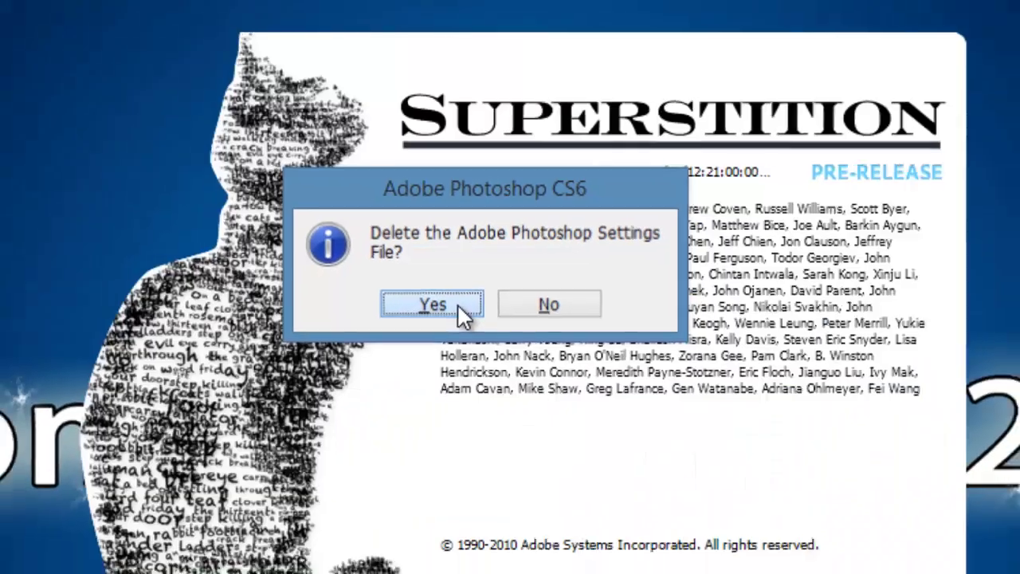
Confirm deleting the settings file, then create a new blank Untitled-1 document via File > New
{"action": "left_click", "coordinate": [453, 381]}
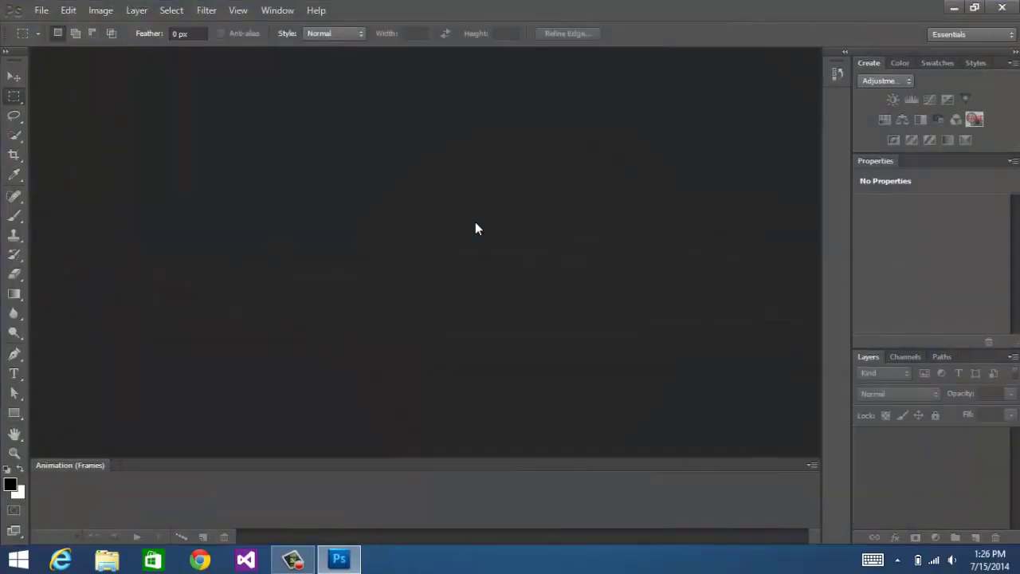
{"action": "left_click", "coordinate": [39, 10]}
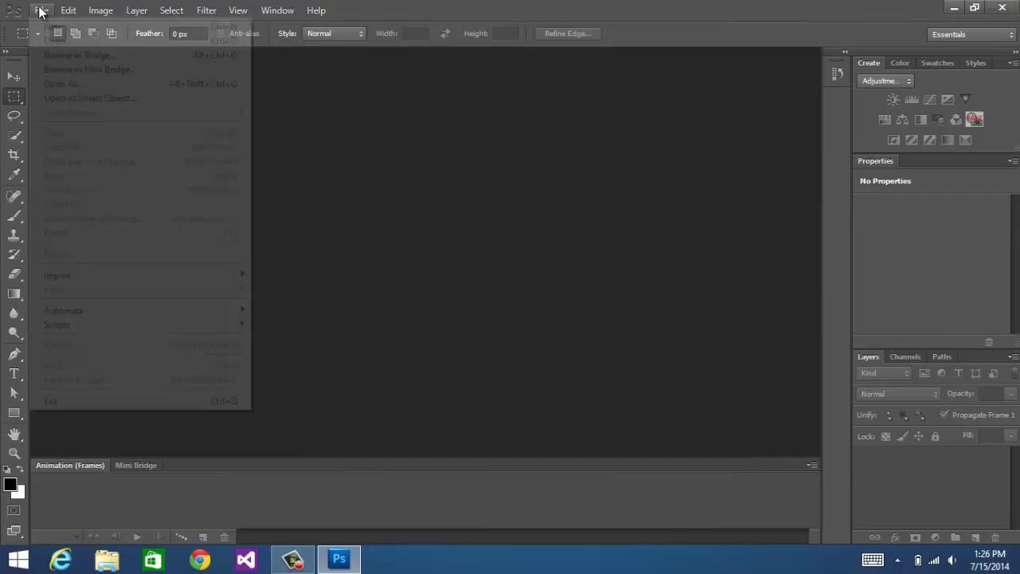
{"action": "left_click", "coordinate": [77, 34]}
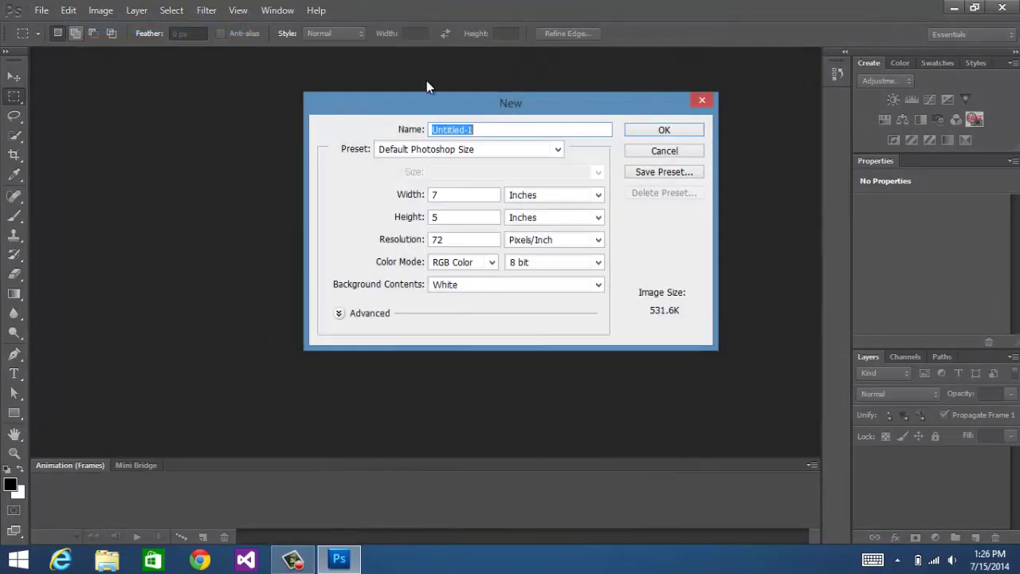
{"action": "left_click", "coordinate": [634, 131]}
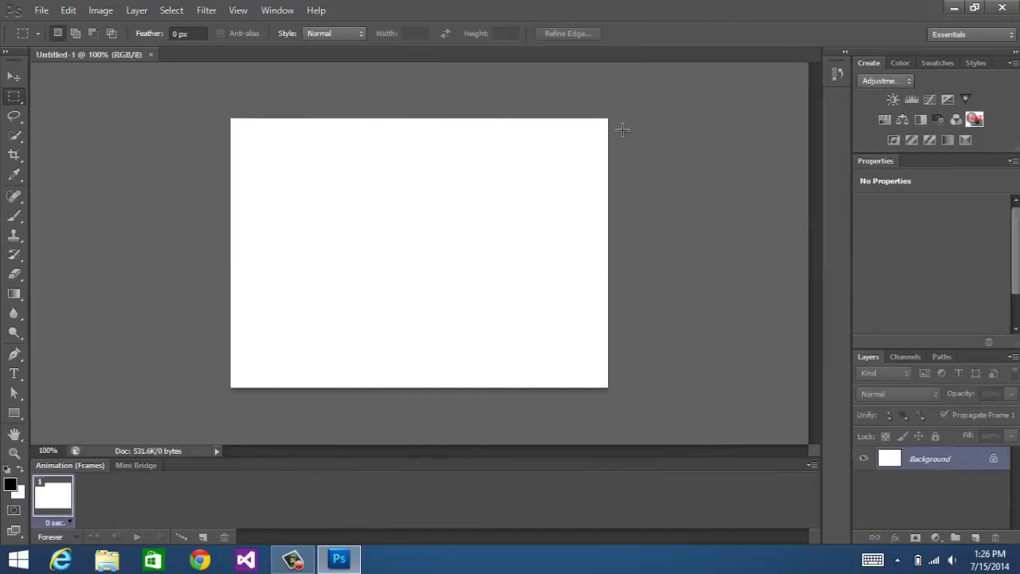
Paint three test brush strokes, then undo them step by step with Ctrl+Alt+Z
{"action": "left_click", "coordinate": [14, 216]}
{"action": "mouse_move", "coordinate": [348, 226]}
{"action": "left_mouse_down"}
{"action": "mouse_move", "coordinate": [347, 262]}
{"action": "mouse_move", "coordinate": [411, 355]}
{"action": "left_mouse_up"}
{"action": "left_click_drag", "start_coordinate": [477, 322], "coordinate": [495, 233]}
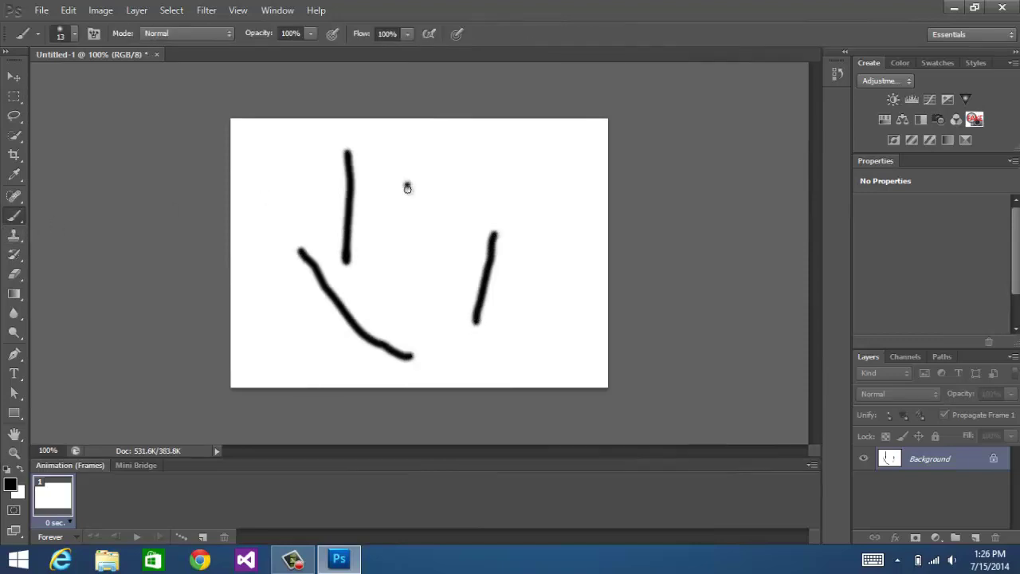
{"action": "left_click_drag", "start_coordinate": [407, 188], "coordinate": [424, 260]}
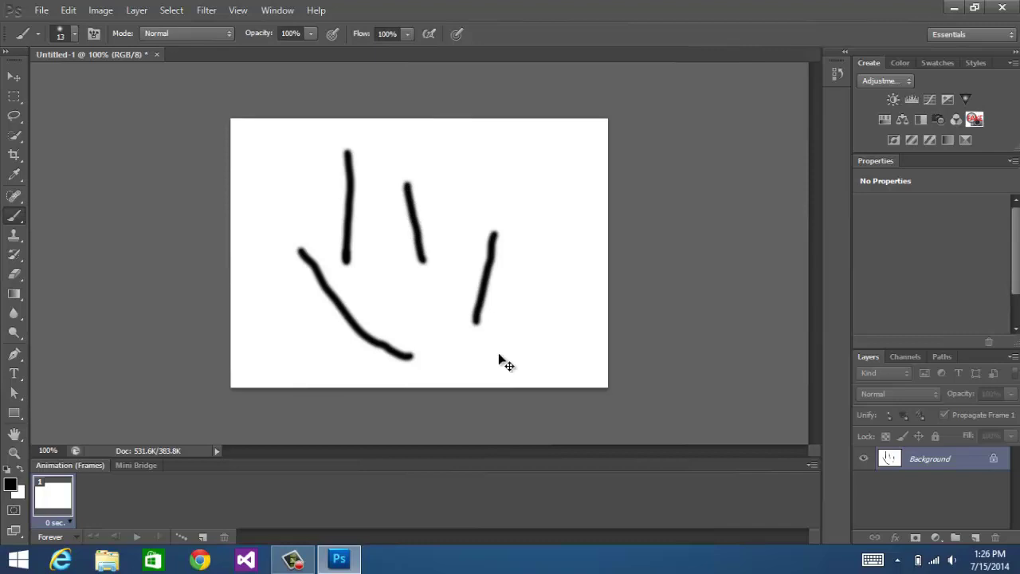
{"action": "key", "text": "ctrl+alt+z"}
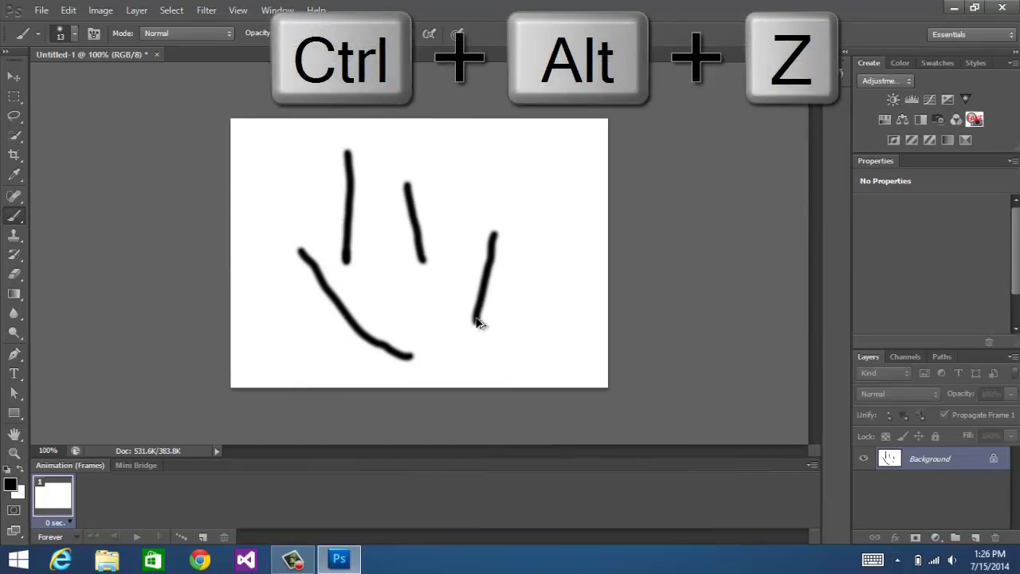
{"action": "key", "text": "ctrl+alt+z"}
{"action": "key", "text": "ctrl+alt+z"}
{"action": "key", "text": "ctrl+alt+z"}
{"action": "key", "text": "ctrl+alt+z"}
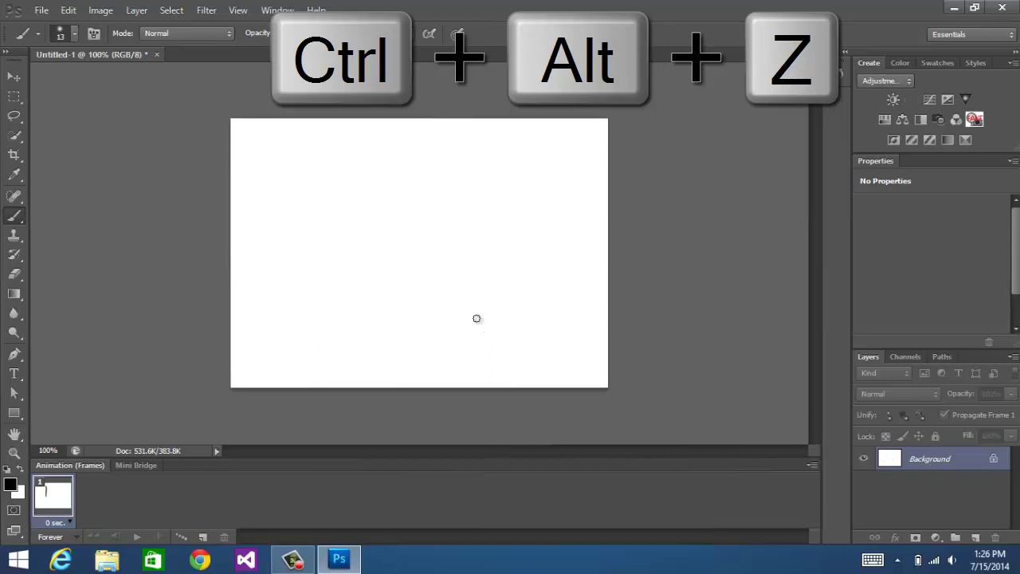
Paint and undo a diagonal test stroke, then quit Photoshop without saving Untitled-1
{"action": "left_click_drag", "start_coordinate": [387, 229], "coordinate": [480, 311]}
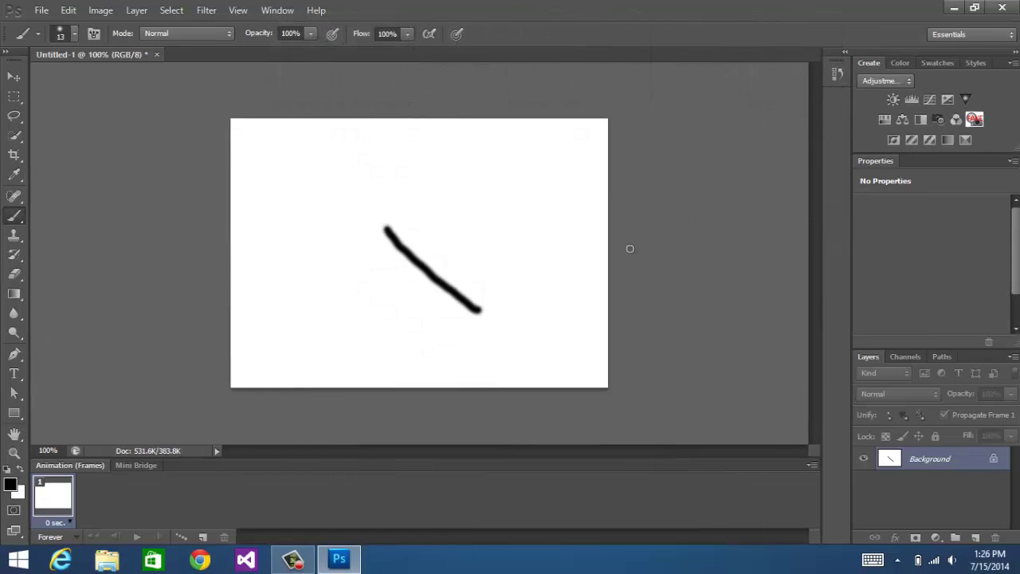
{"action": "key", "text": "ctrl+z"}
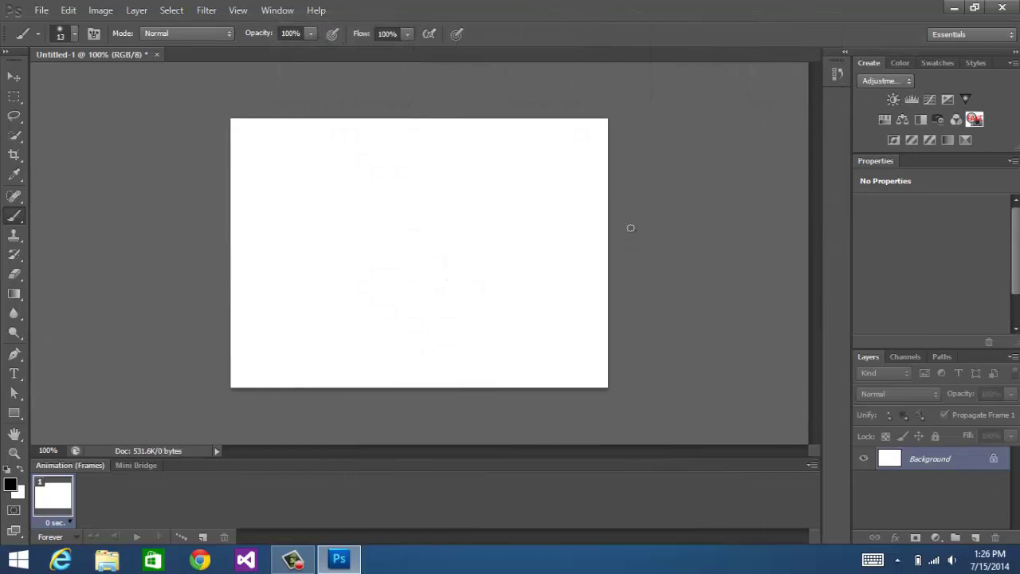
{"action": "left_click", "coordinate": [1002, 8]}
{"action": "key", "text": "Tab"}
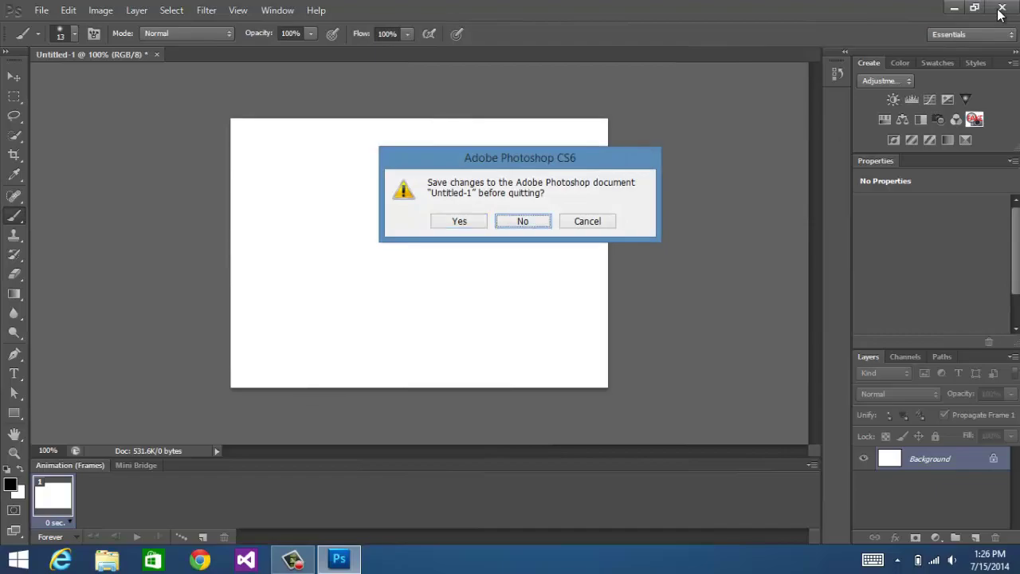